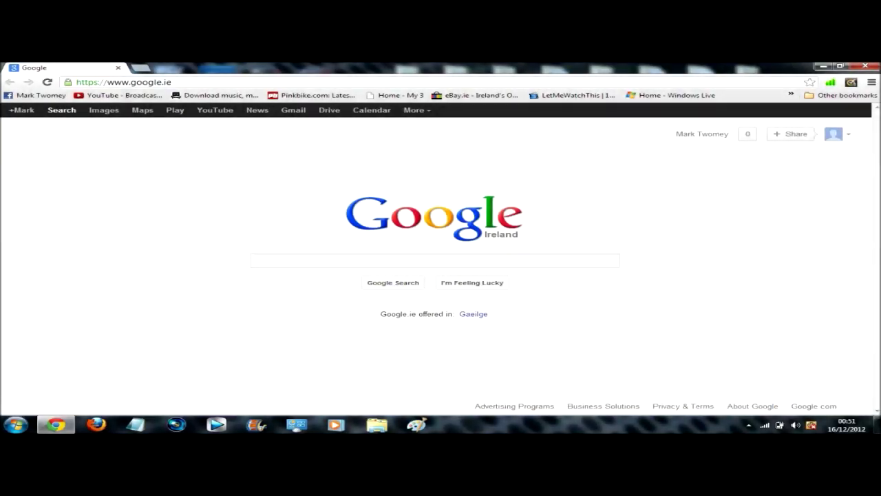
- Search the web for "chrom web store" and open the Chrome Web Store result
click(123, 82)
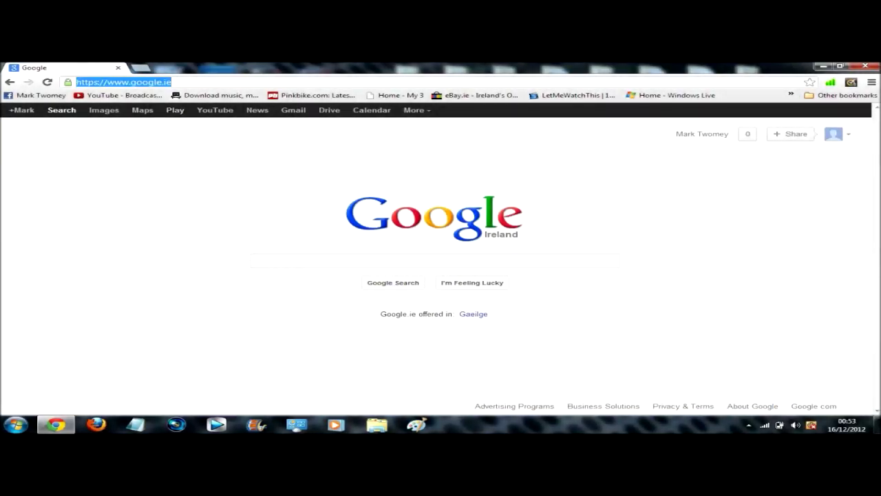
text(chrom web )
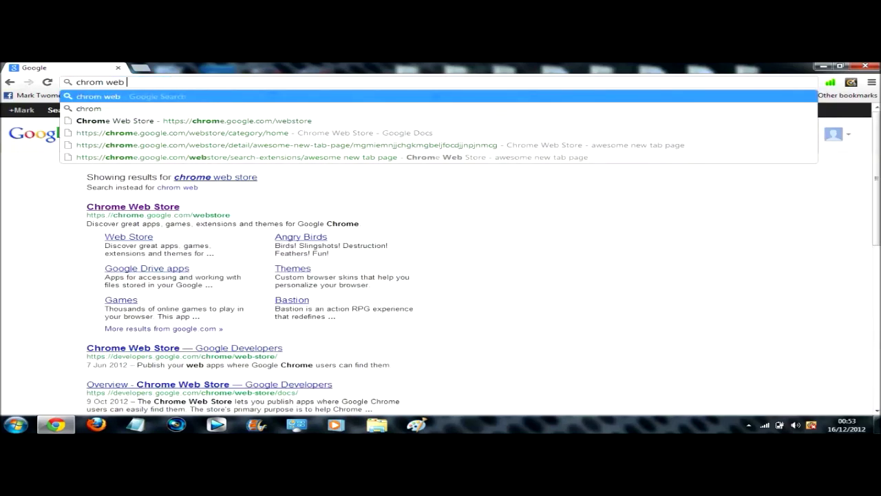
text(store)
key(Return)
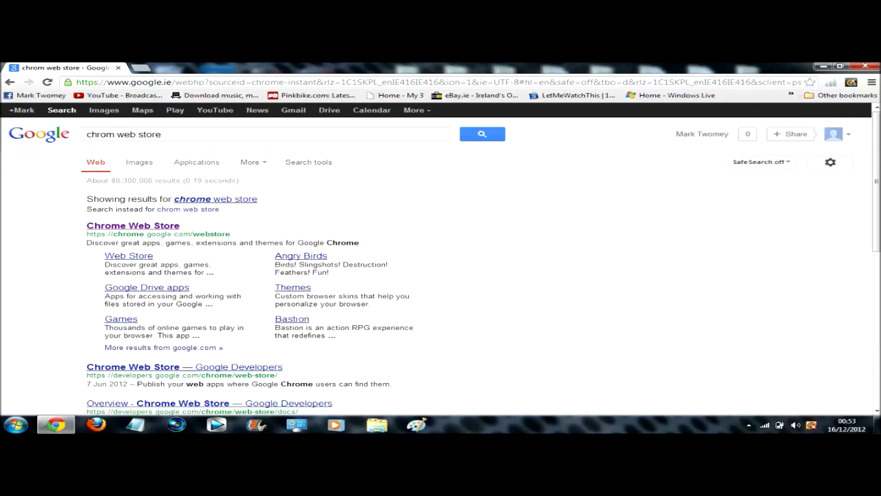
click(132, 225)
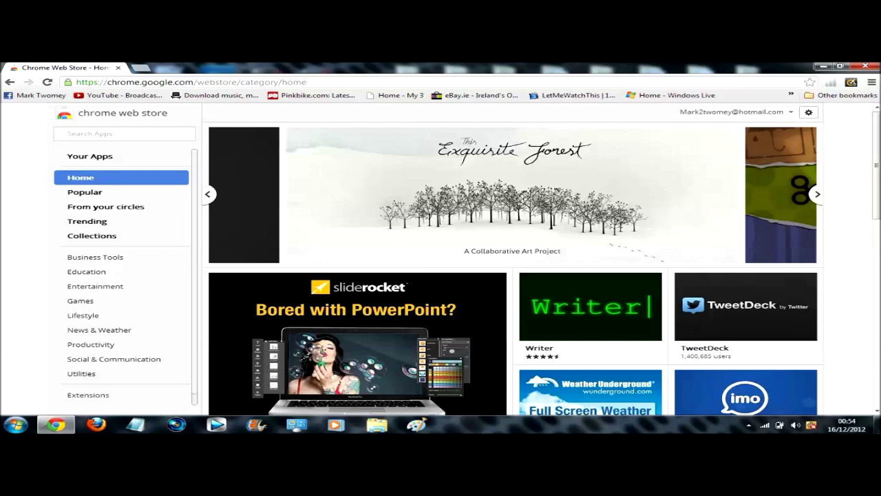
- Search the store for "awesome new tab page", limit the results to extensions, and open the Awesome New Tab Page listing
click(67, 134)
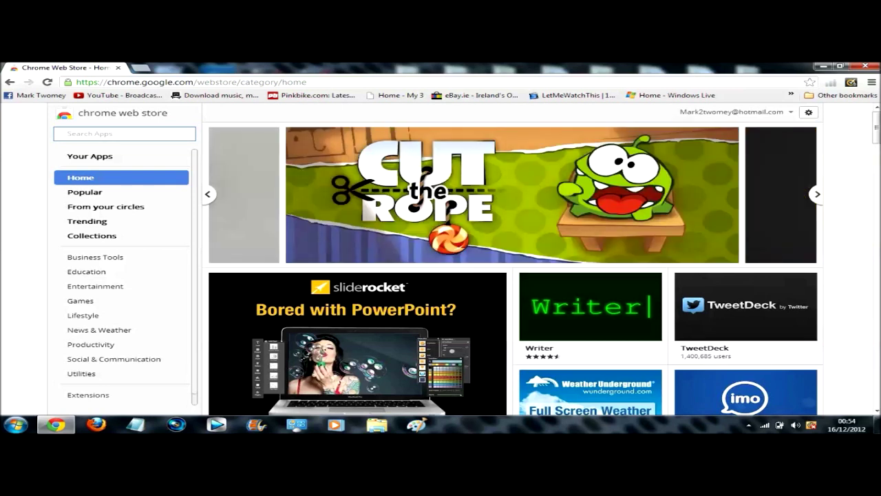
text(awesome new tab)
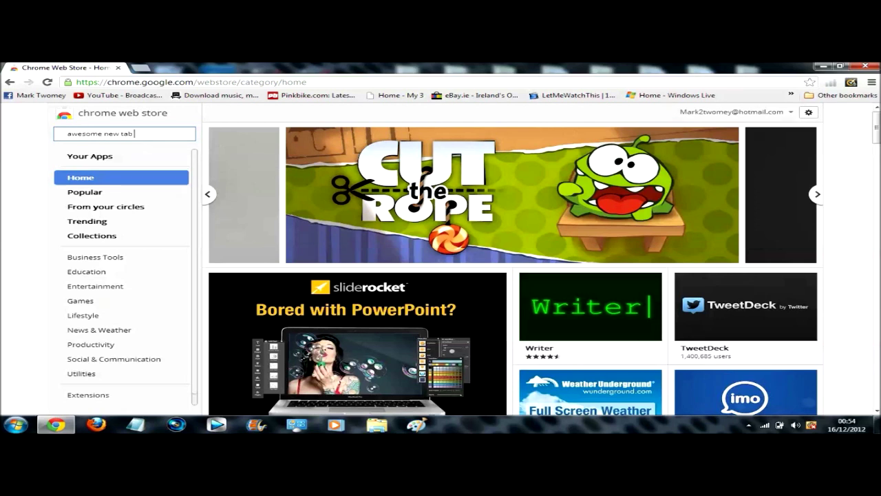
text( pag)
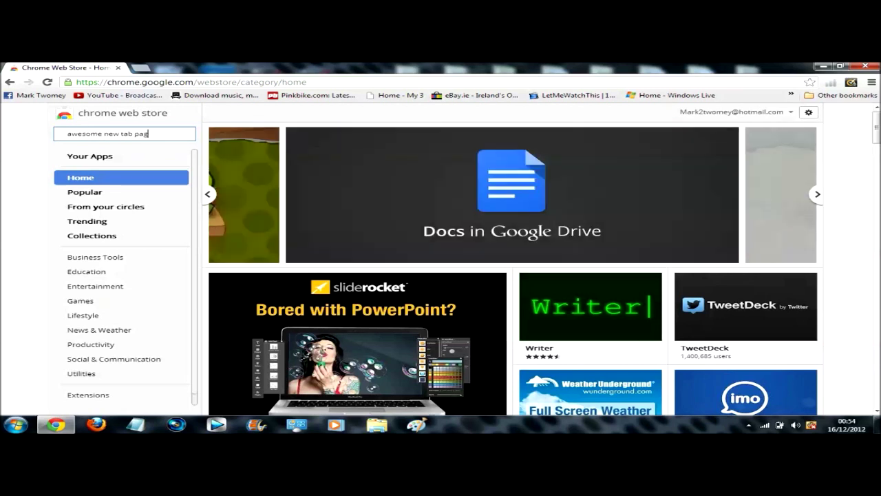
text(e)
key(Return)
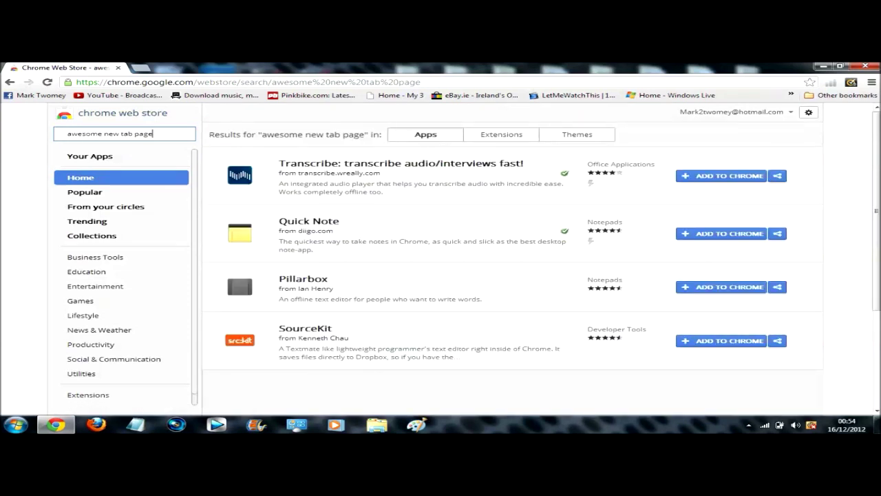
click(501, 134)
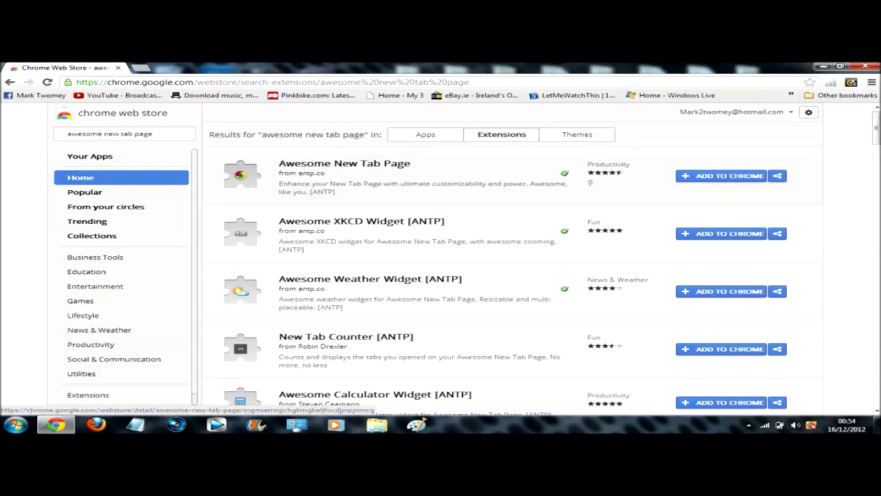
click(321, 172)
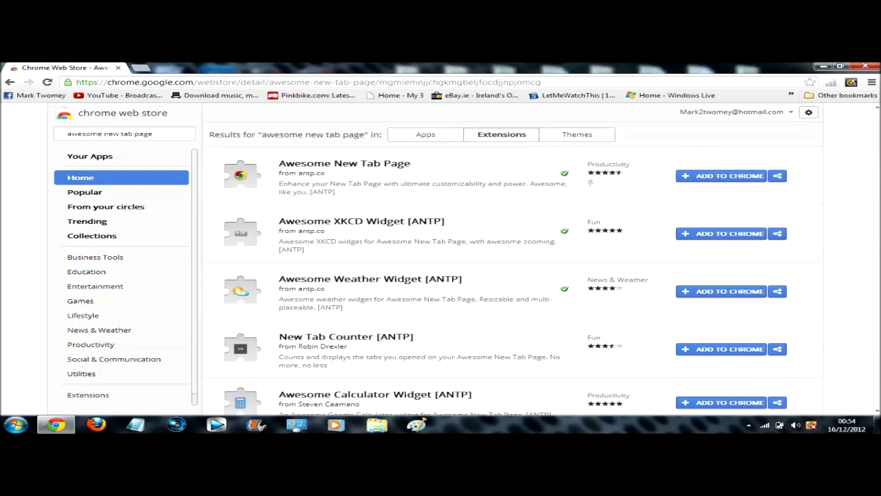
- Examine the extension listing's reviews, details, related items and overview description
click(382, 173)
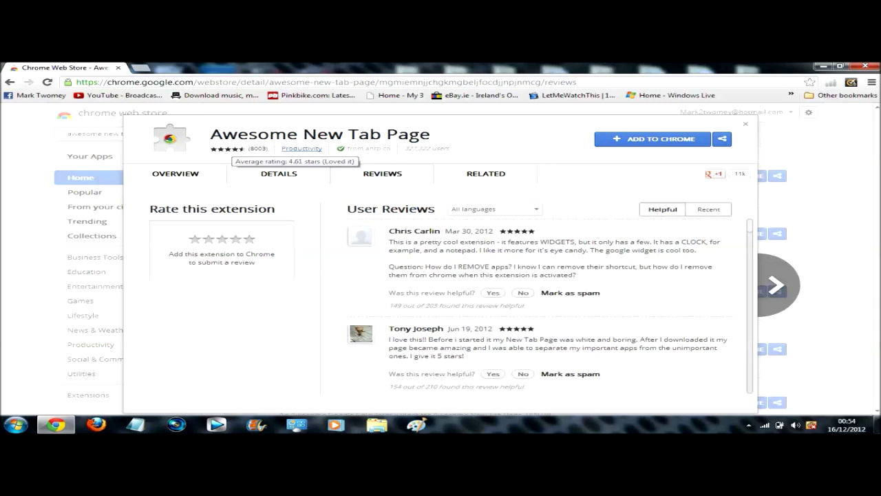
click(279, 174)
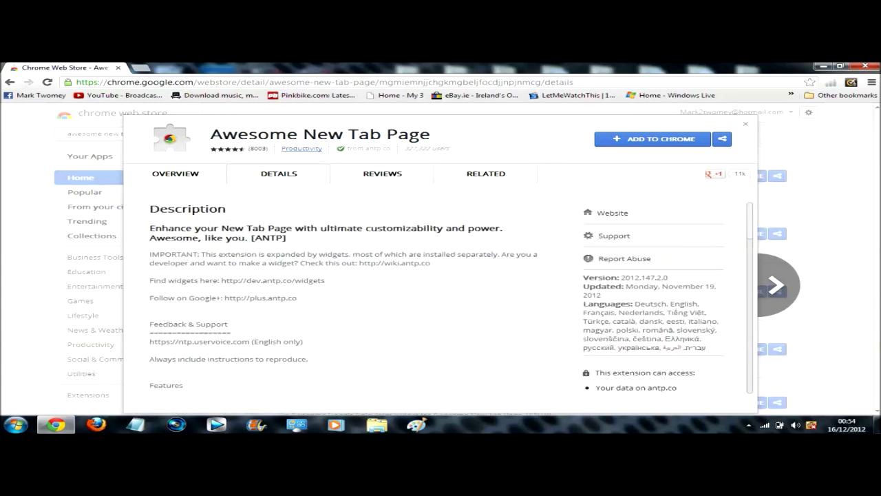
click(382, 174)
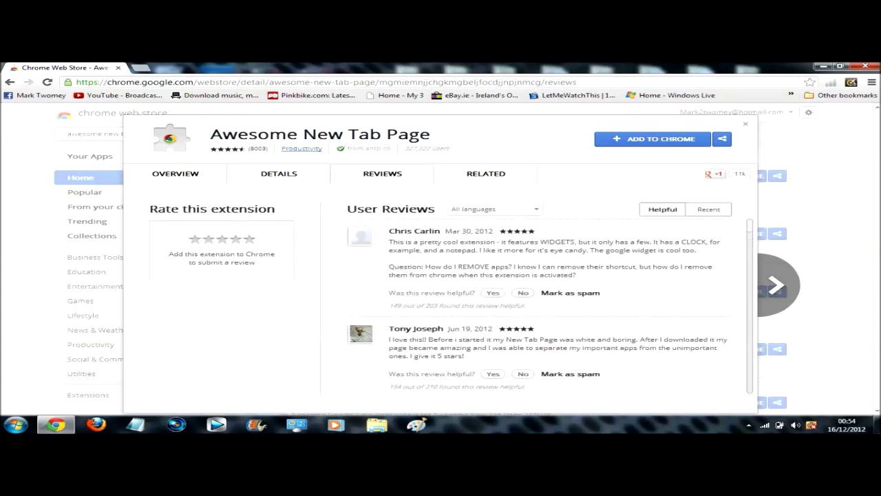
click(485, 173)
click(279, 173)
click(176, 174)
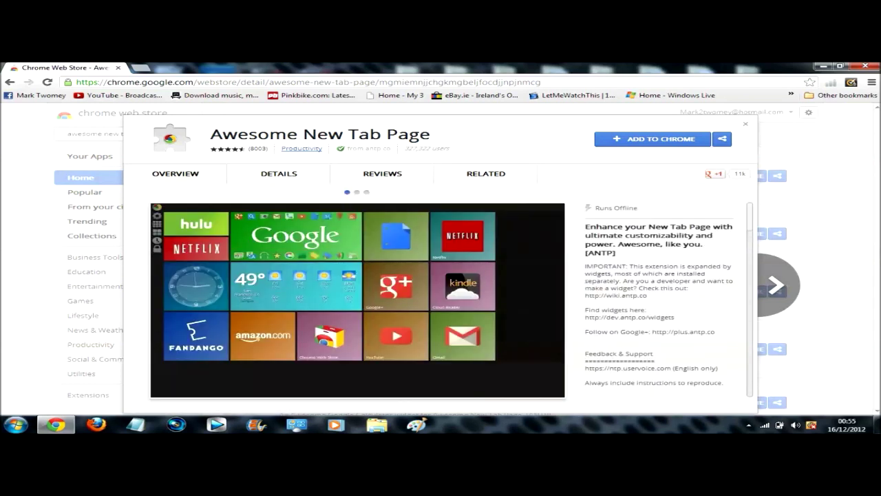
scroll(659, 299, down, 1)
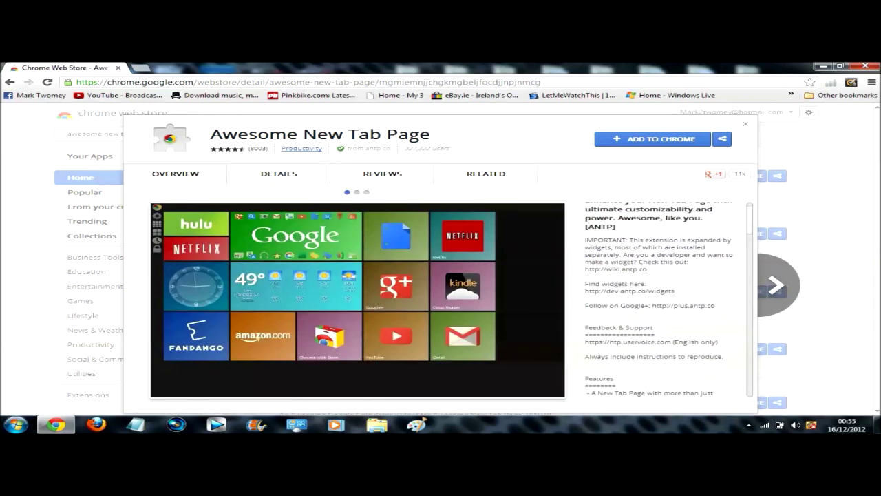
scroll(659, 299, up, 1)
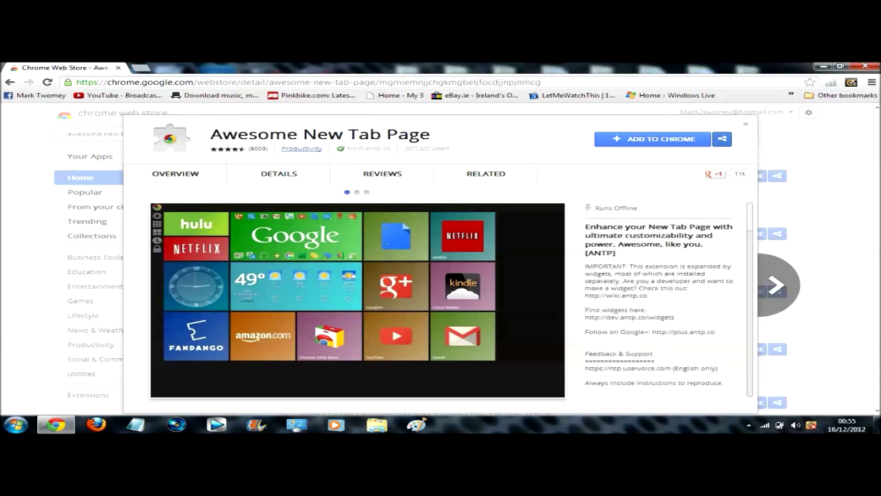
- Add the Awesome New Tab Page extension to Chrome and accept its requested permissions
click(653, 138)
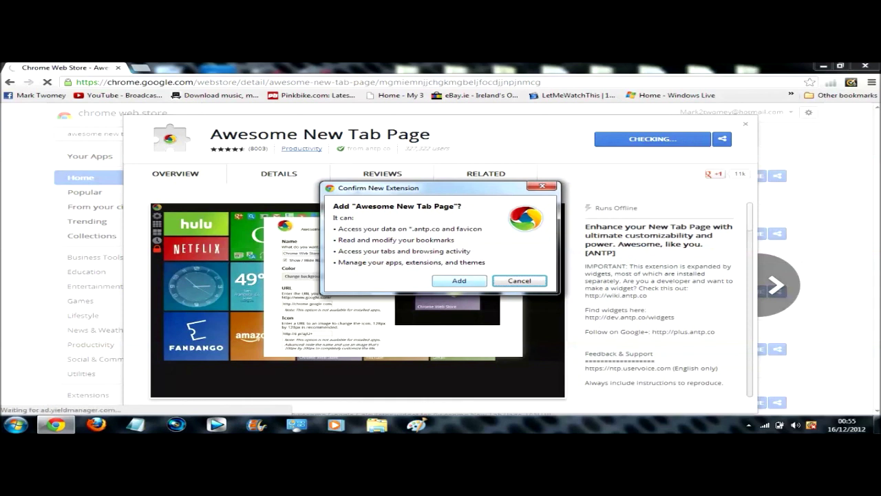
key(Return)
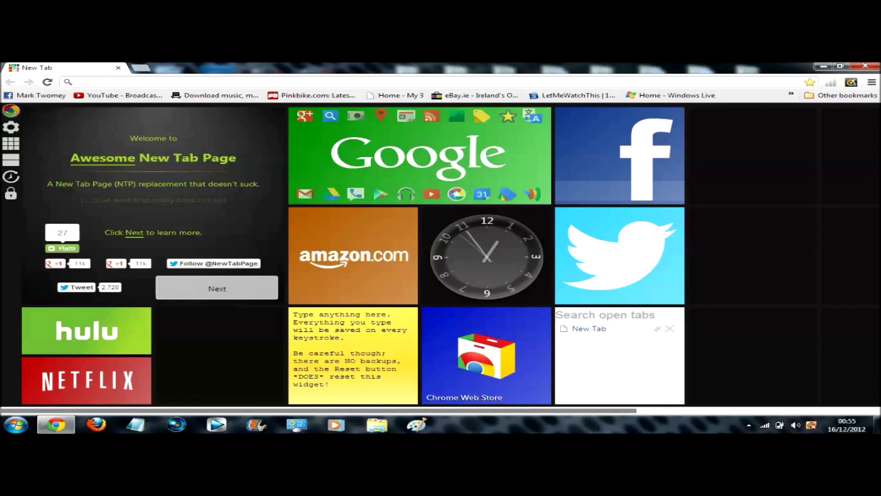
- Advance through the welcome tutorial, remove its widget from the new tab page, and lock the grid
click(217, 288)
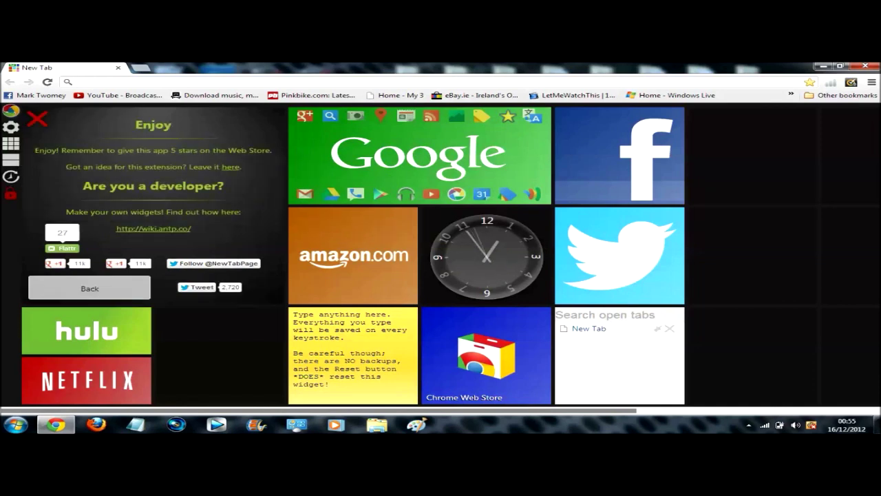
click(37, 118)
click(11, 193)
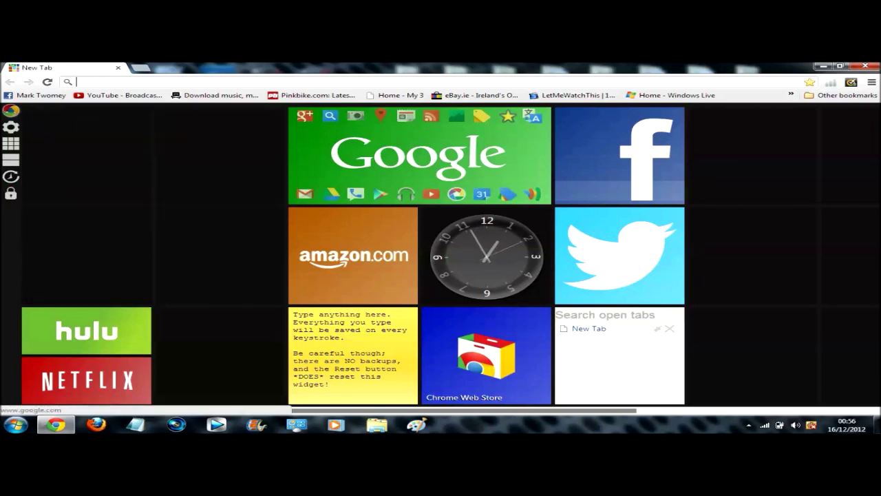
- Open Google from its tile, and replace that tab with a fresh new tab page
click(419, 155)
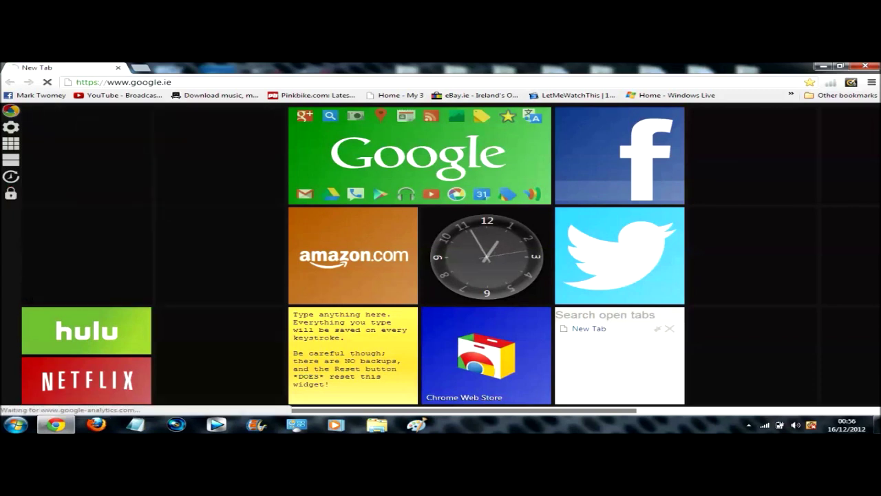
click(141, 67)
click(118, 68)
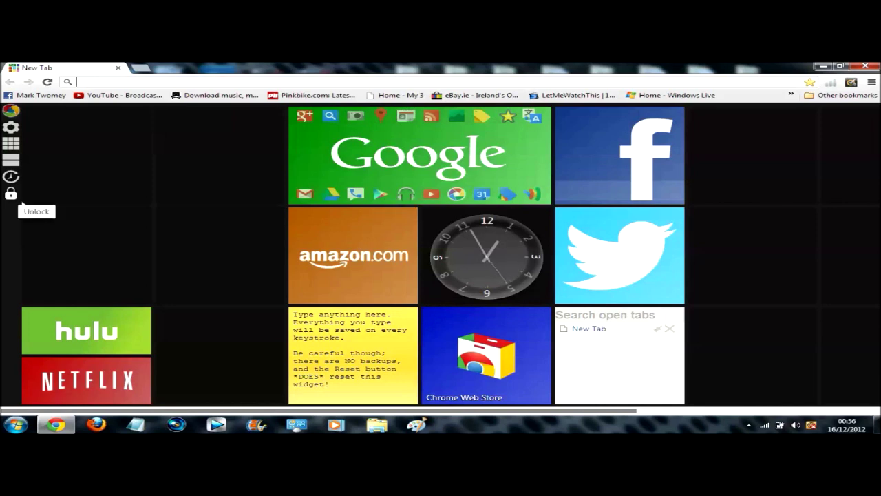
- Unlock the grid and remove the Amazon, Notepad and Hulu / Netflix tiles
click(12, 195)
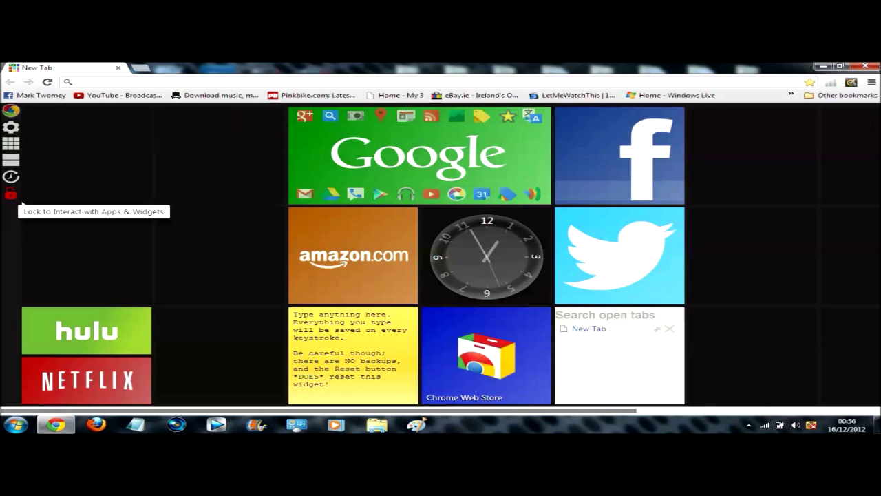
click(12, 195)
click(13, 195)
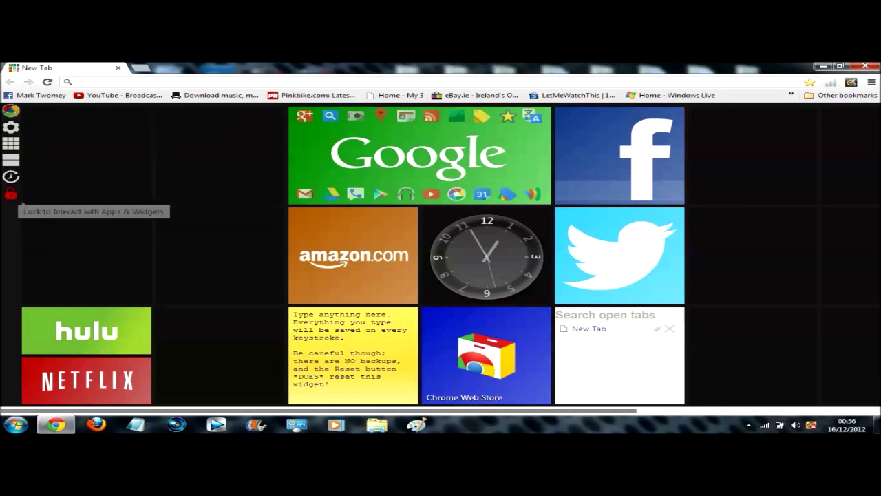
mouse_move(86, 157)
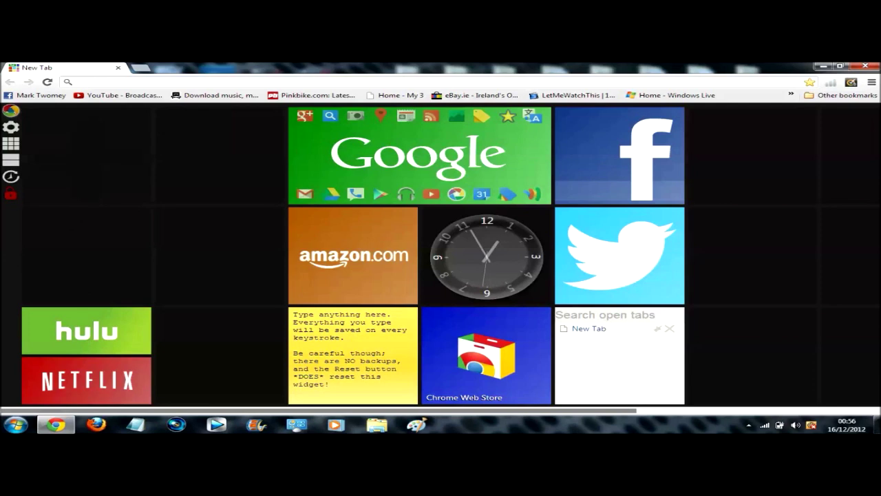
mouse_move(487, 255)
mouse_move(318, 228)
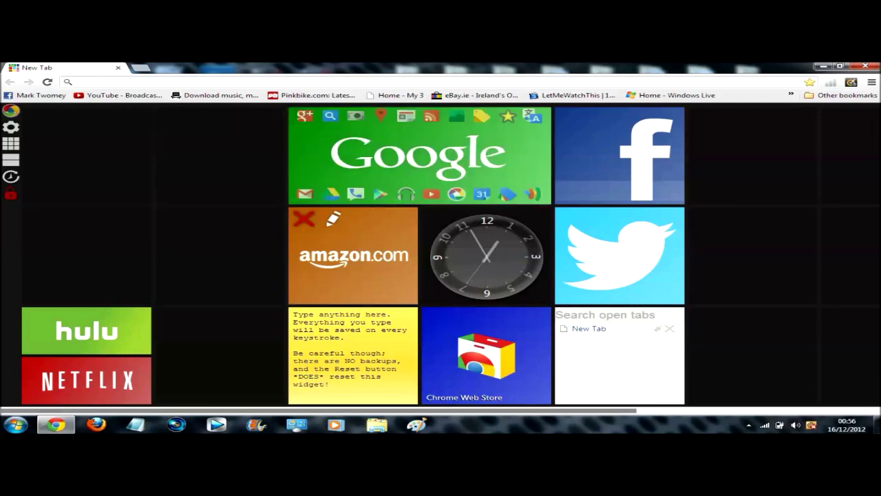
click(304, 218)
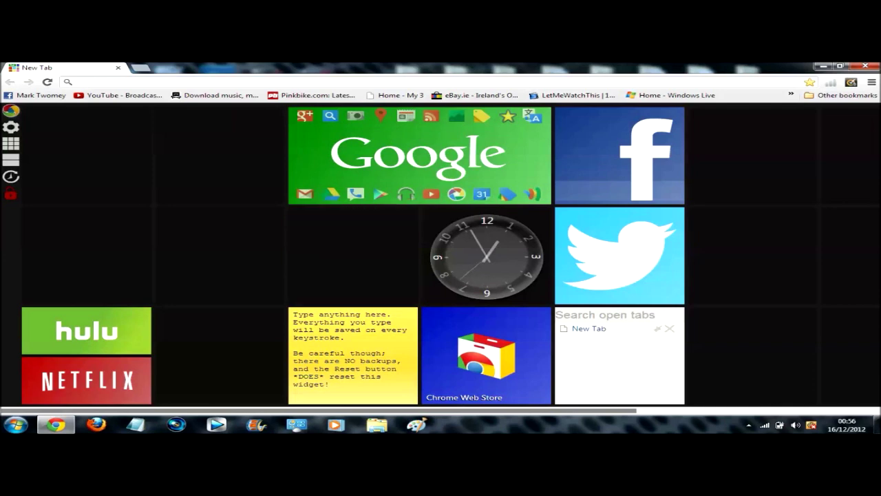
click(304, 318)
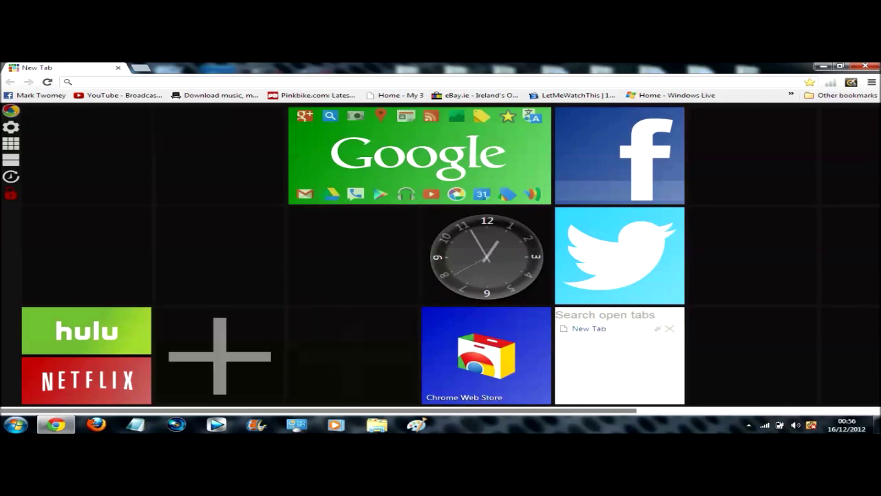
click(32, 319)
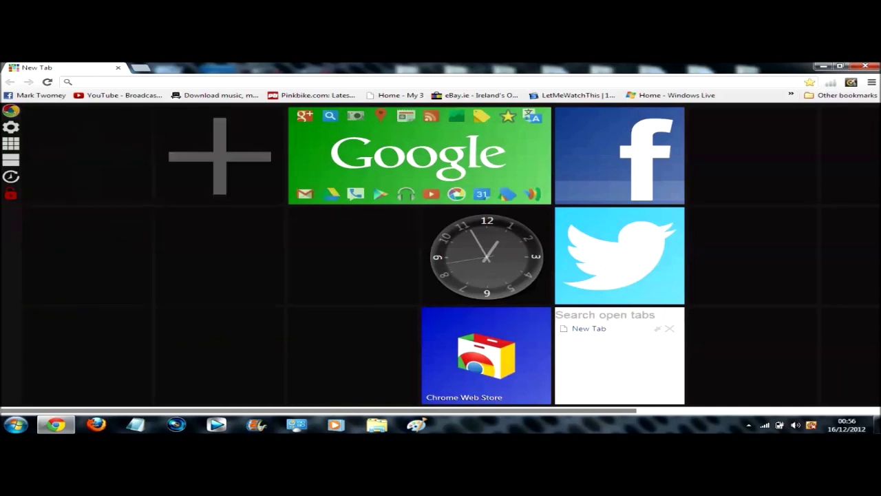
- Shift the Google and Facebook tiles one column left and place the clock directly below the start of the Google tile
mouse_move(304, 118)
drag(419, 156, 287, 156)
drag(487, 256, 269, 254)
drag(619, 155, 486, 155)
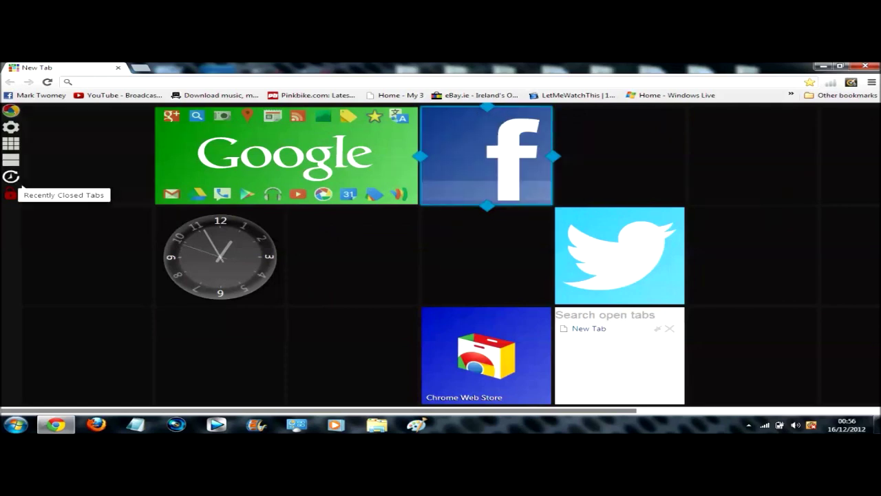
- Add a Notepad widget to the empty slot immediately right of the clock and lock the grid
click(14, 163)
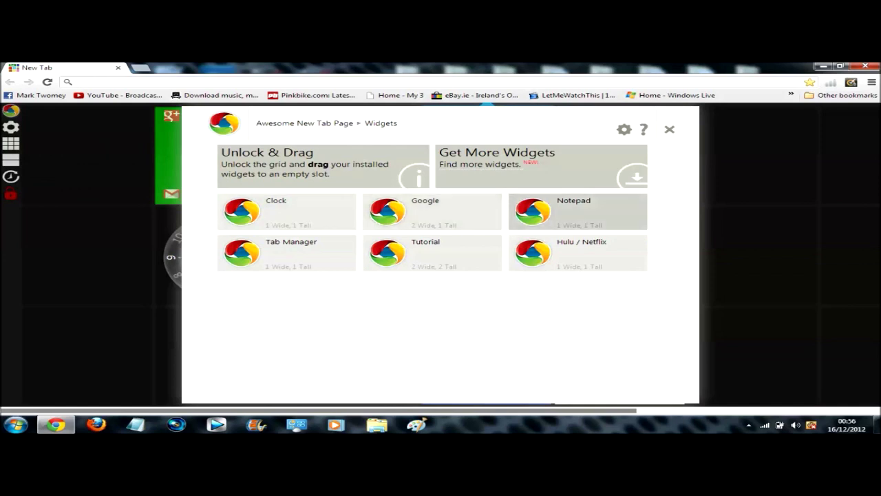
drag(544, 212, 303, 219)
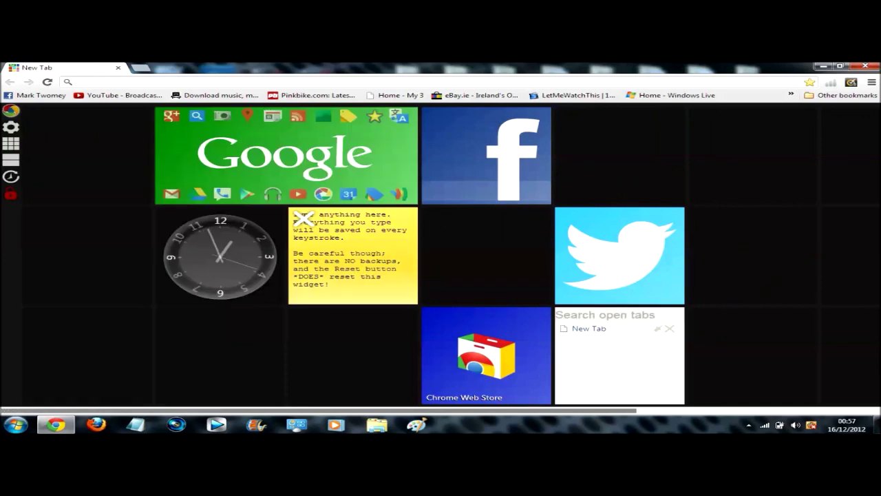
click(11, 194)
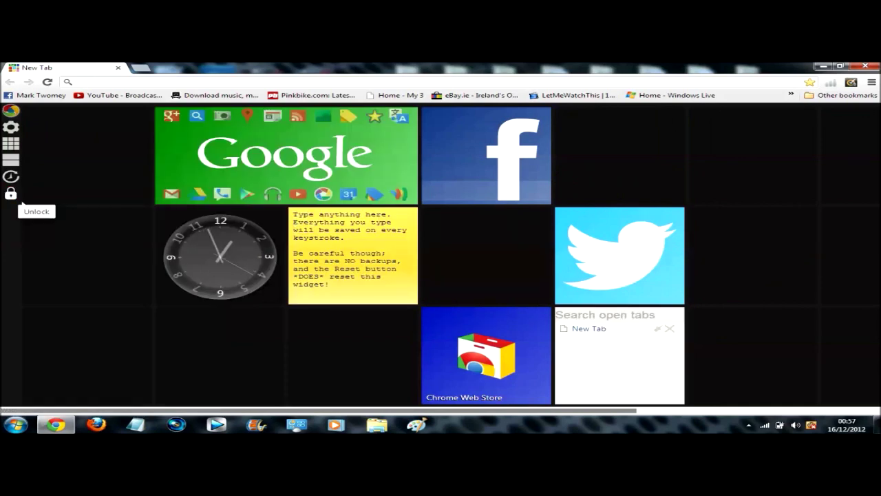
- Replace the notepad's text below "Type anything here." with "dhdh"
drag(330, 284, 294, 219)
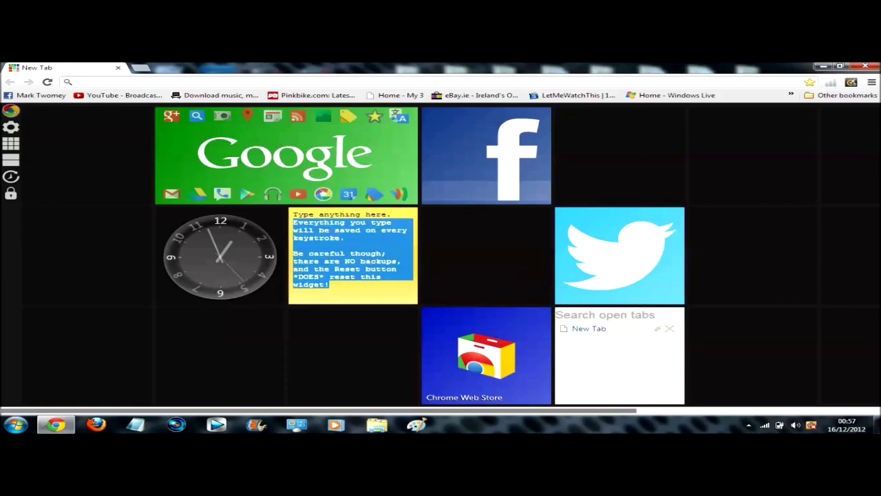
key(BackSpace)
text(dhdh)
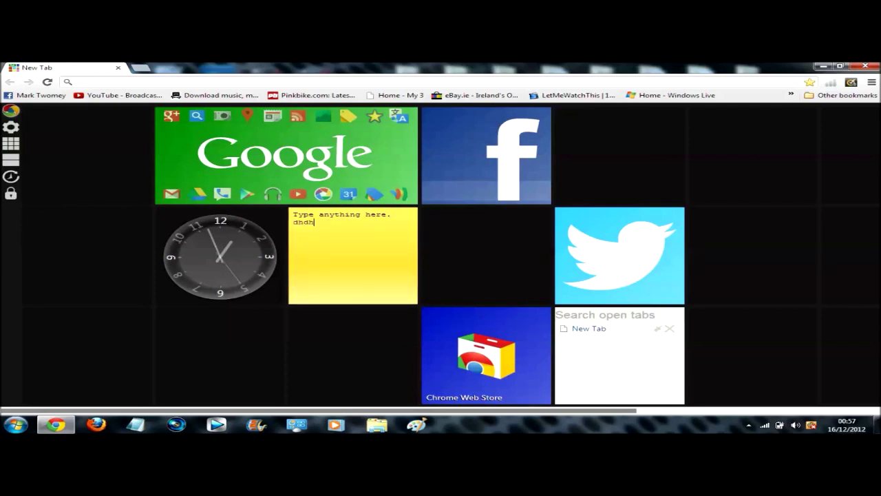
- Append "dbsdbvhjSBKDFV" to the notepad's second line and unlock the grid
text(dbadbvhjSBKDFV)
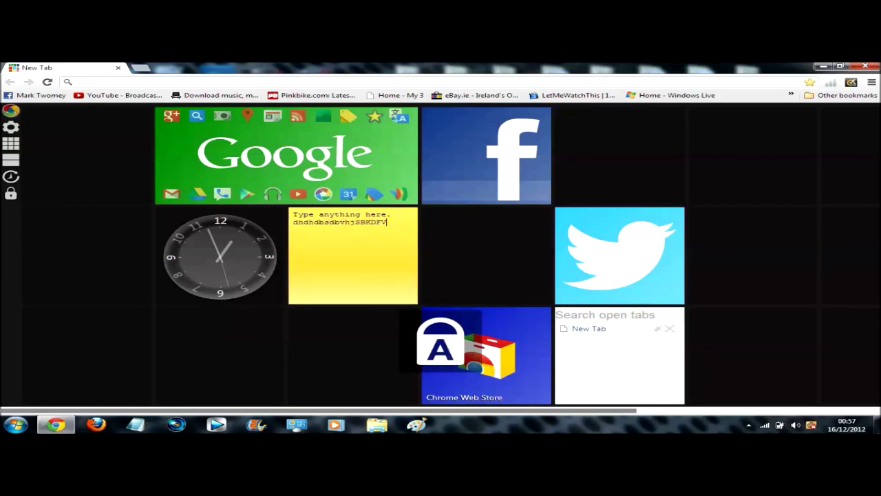
click(13, 195)
click(13, 195)
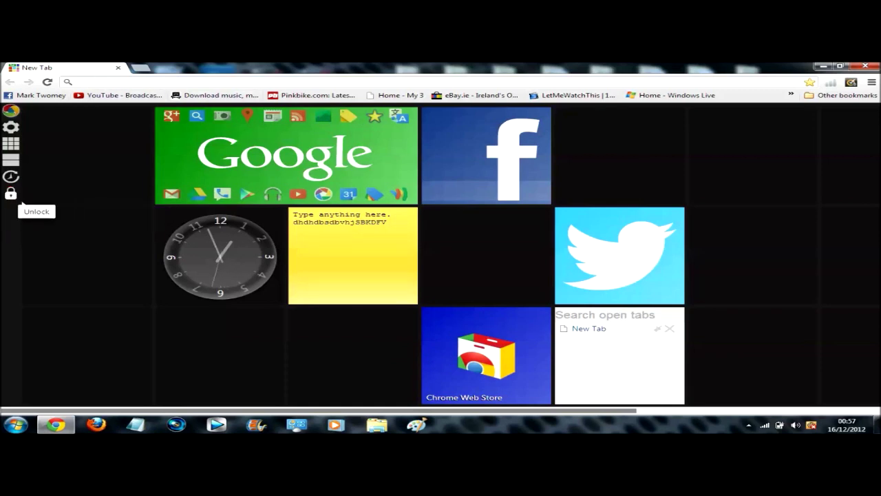
click(11, 194)
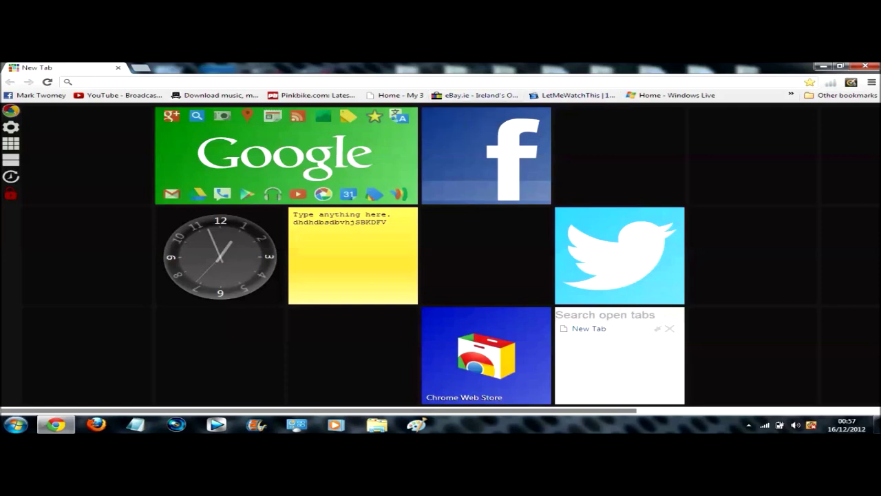
- Create a tile named "eBAY" from the eBay.ie bookmark and place it in the empty slot immediately right of the Facebook tile
drag(475, 95, 482, 245)
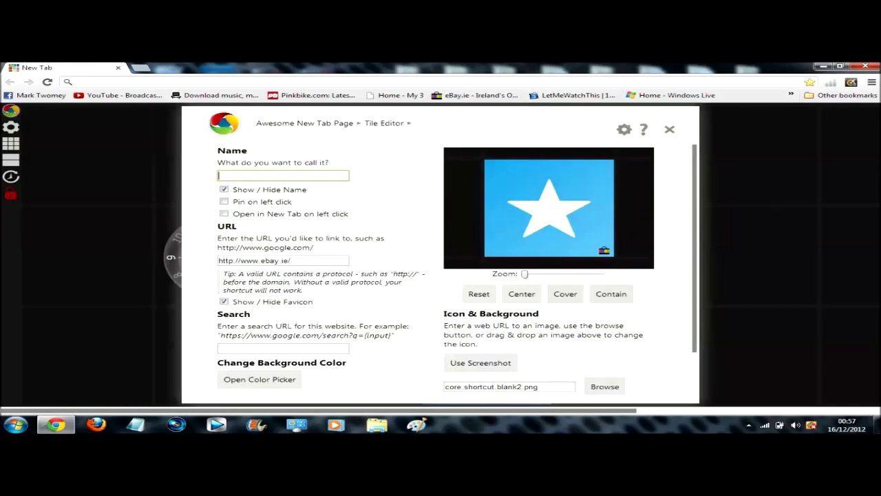
text(eBAY)
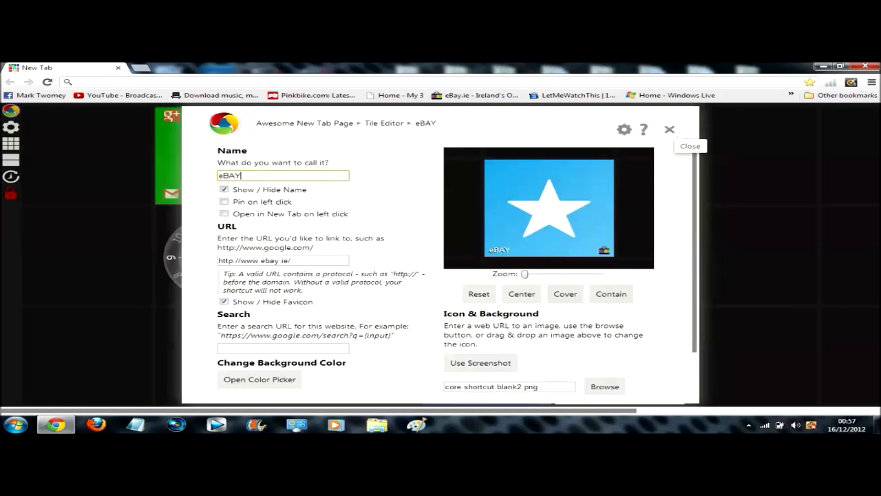
click(670, 130)
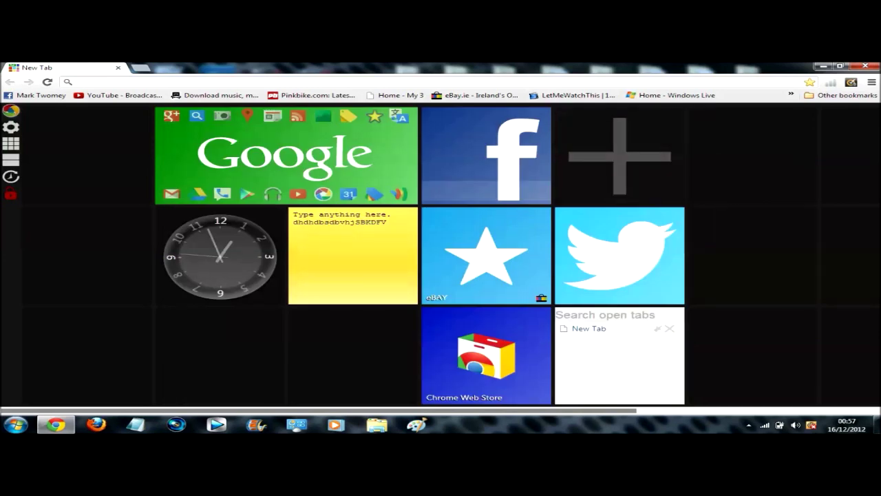
key(Caps_Lock)
drag(487, 255, 613, 155)
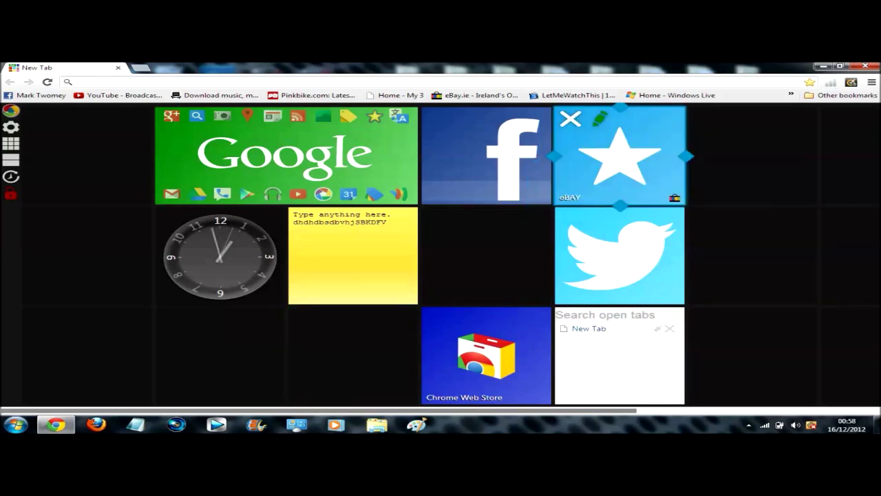
- Edit the eBAY tile to use a screenshot of its website as the image, allowing the requested additional permissions
click(600, 119)
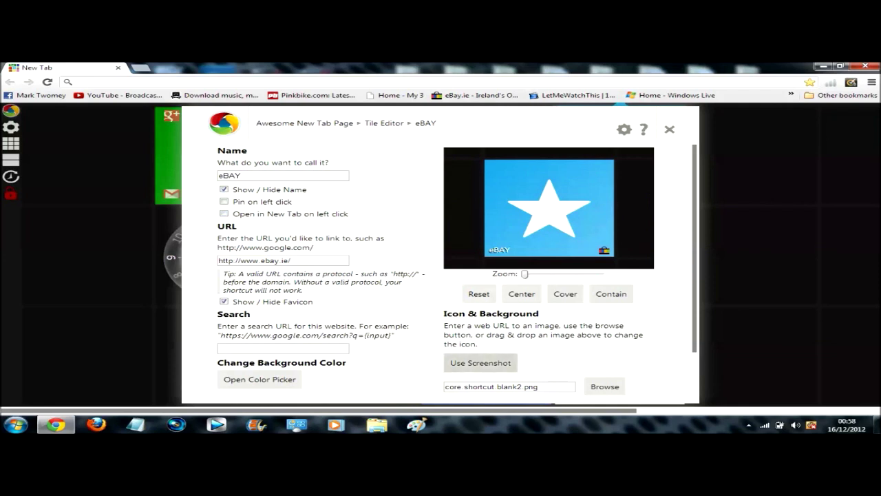
click(480, 363)
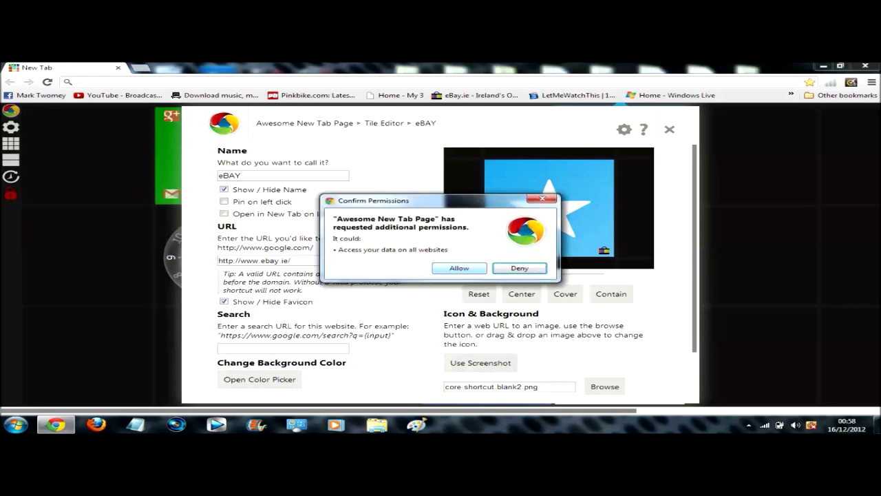
click(459, 268)
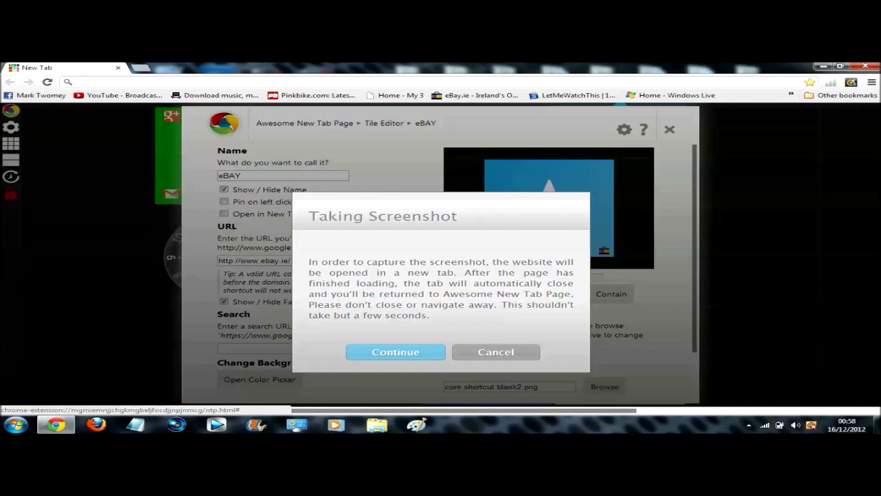
click(395, 352)
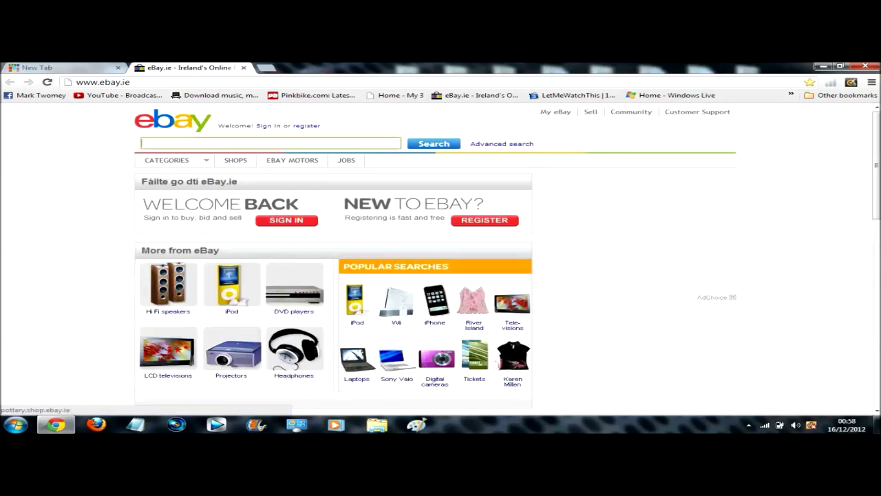
key(ctrl+1)
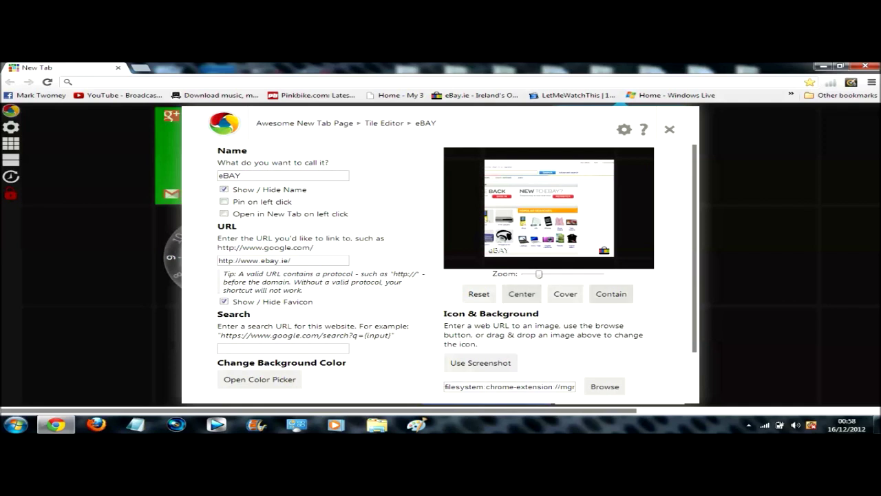
- Enlarge the eBAY tile's screenshot to nearly maximum zoom, reposition it so the eBay logo fills the upper part, and close the tile editor
click(611, 294)
click(522, 294)
drag(548, 207, 591, 237)
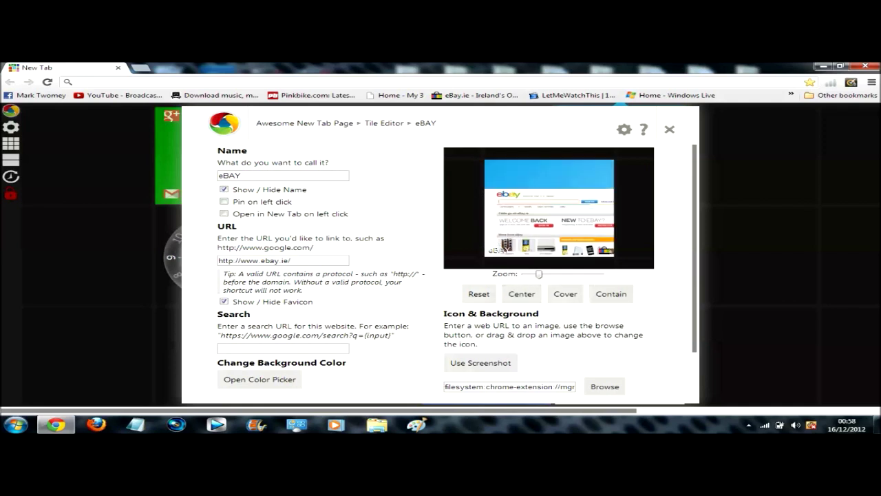
drag(540, 274, 600, 274)
drag(551, 206, 519, 208)
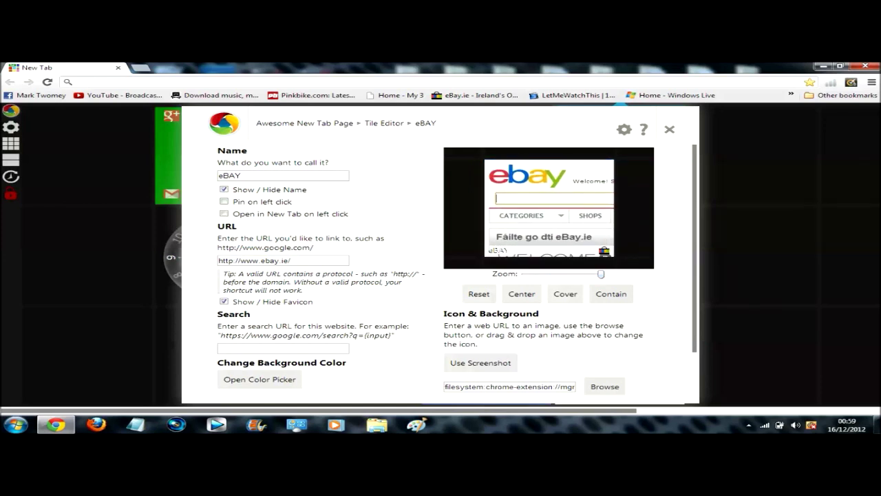
click(669, 129)
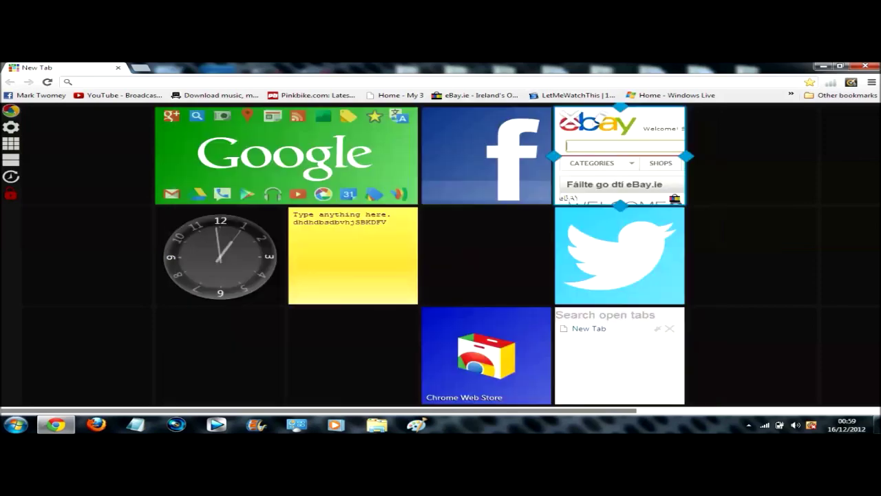
- Lock the grid and open the eBay website from its new tile
click(754, 156)
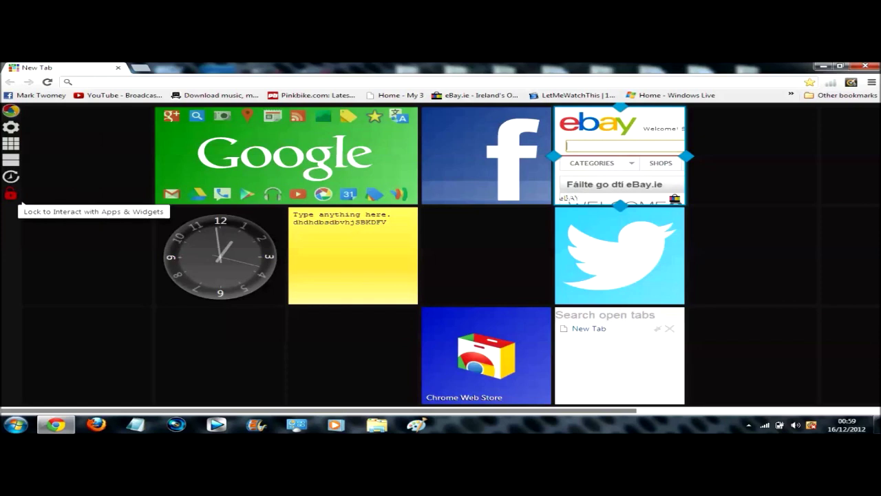
click(10, 193)
click(21, 202)
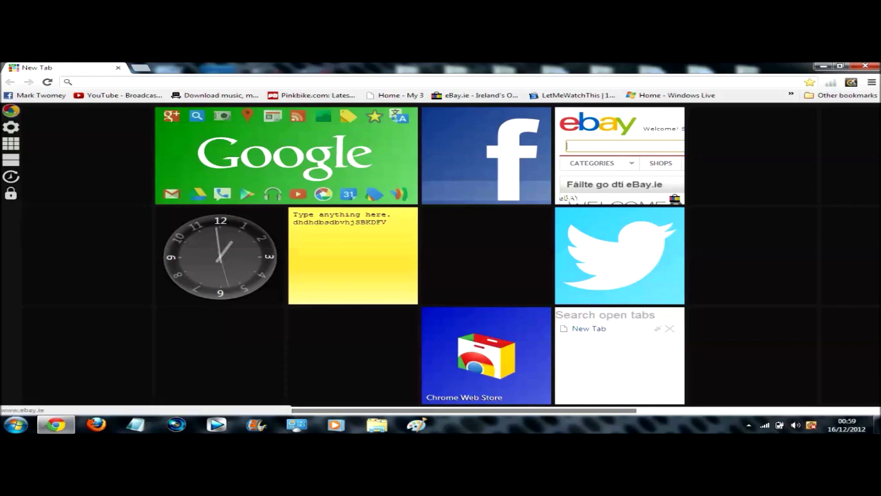
click(620, 156)
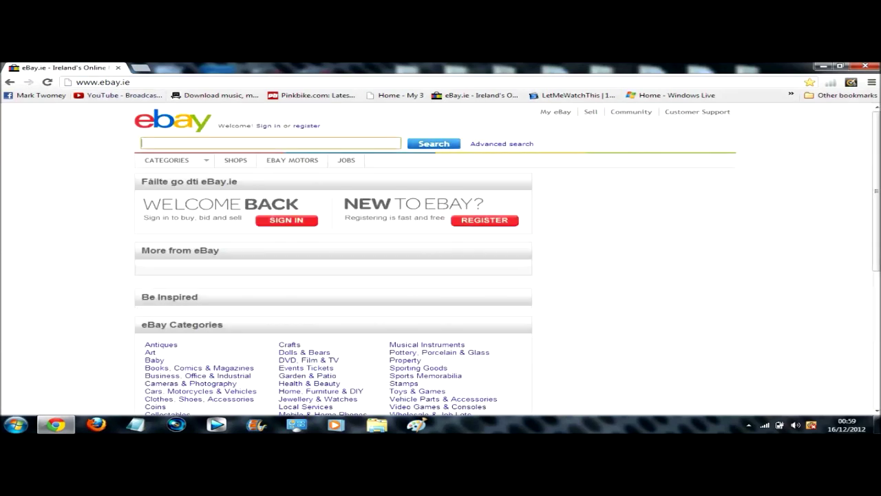
- In a fresh Chrome window, set the On startup option to "Open the New Tab page" and relaunch the browser
key(super+d)
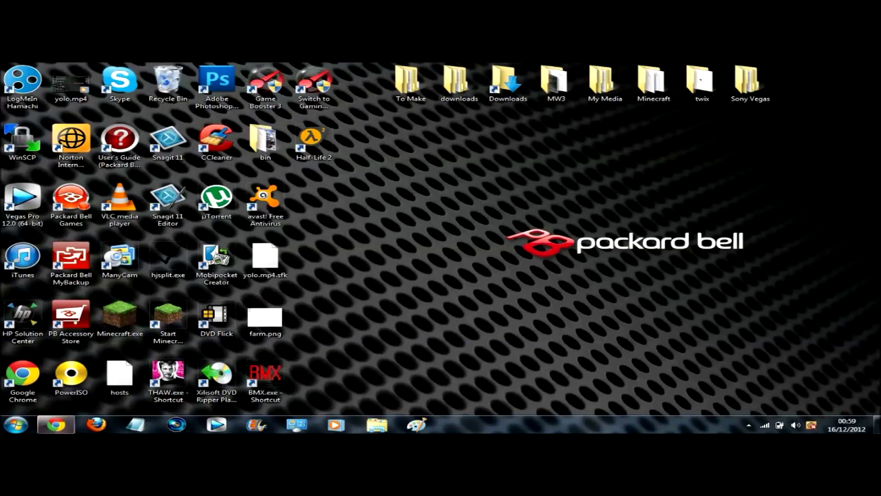
double_click(23, 375)
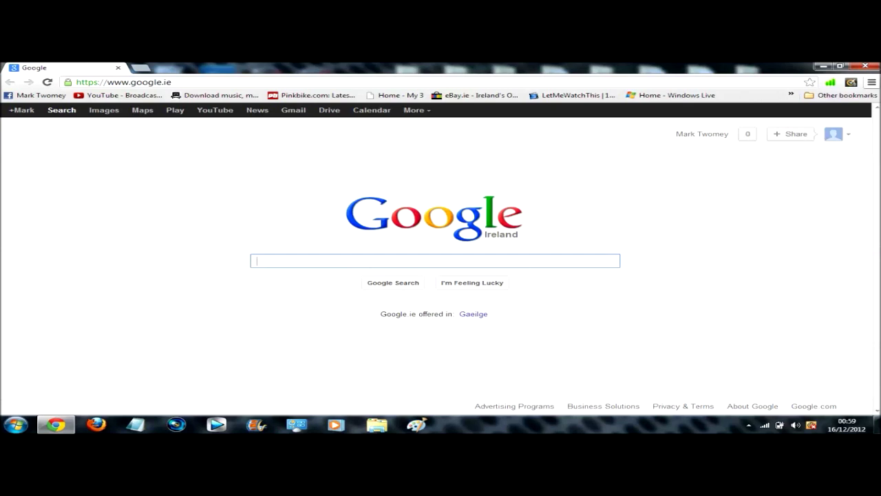
click(871, 82)
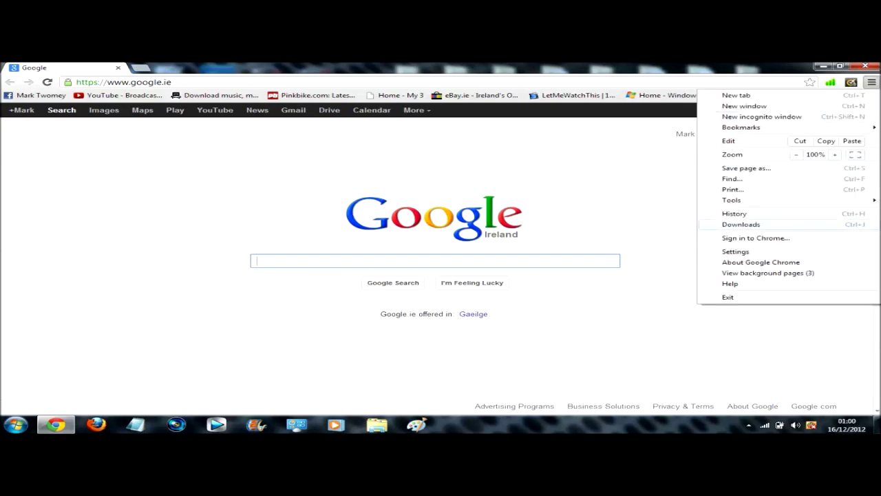
click(736, 251)
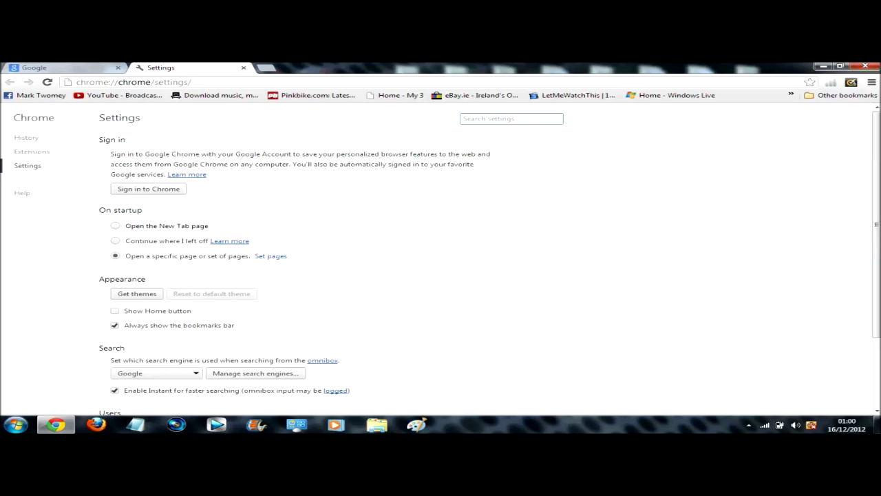
click(115, 226)
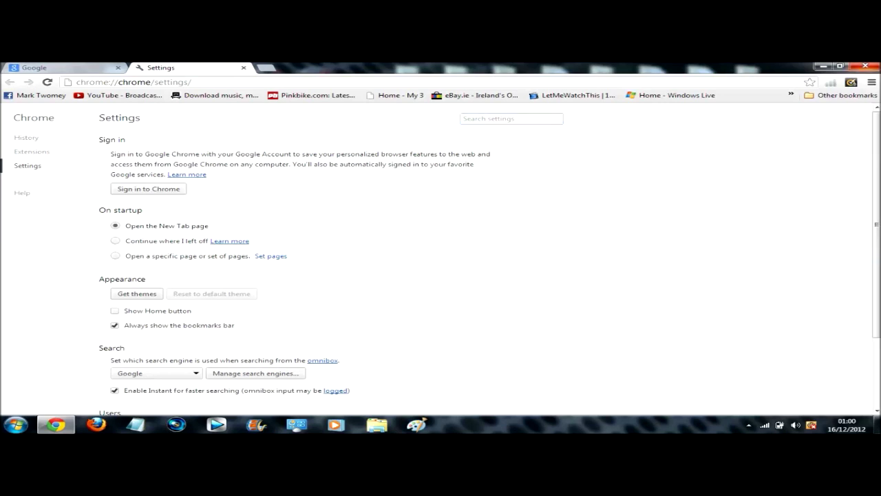
click(865, 66)
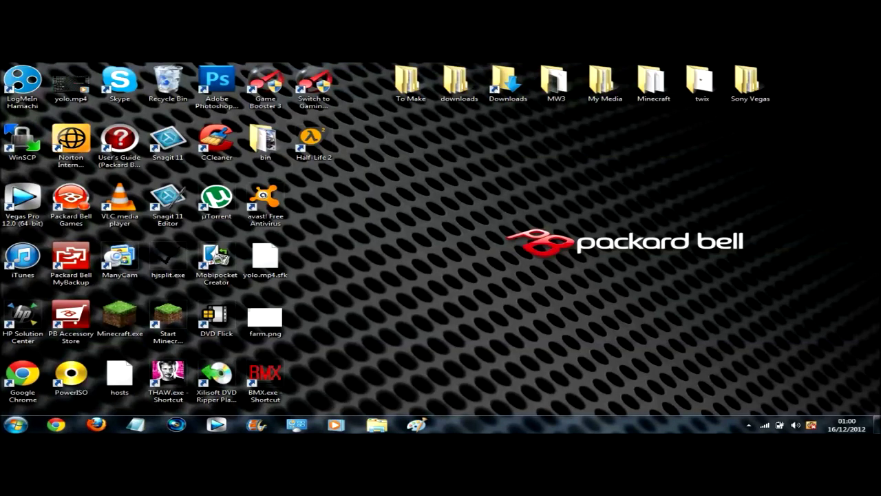
click(55, 424)
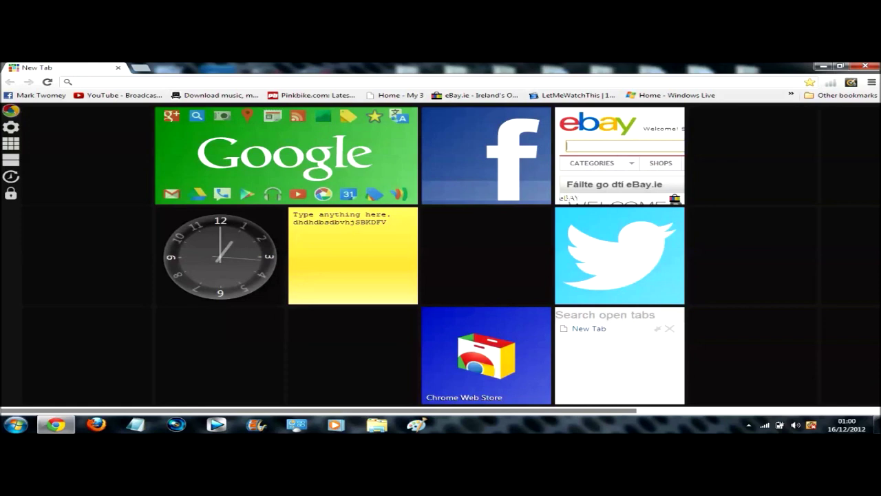
- Look through the extension's Widgets, Apps and Configure windows, switching the Show / Hide Bookmark Bar option on and back off
click(10, 176)
click(11, 159)
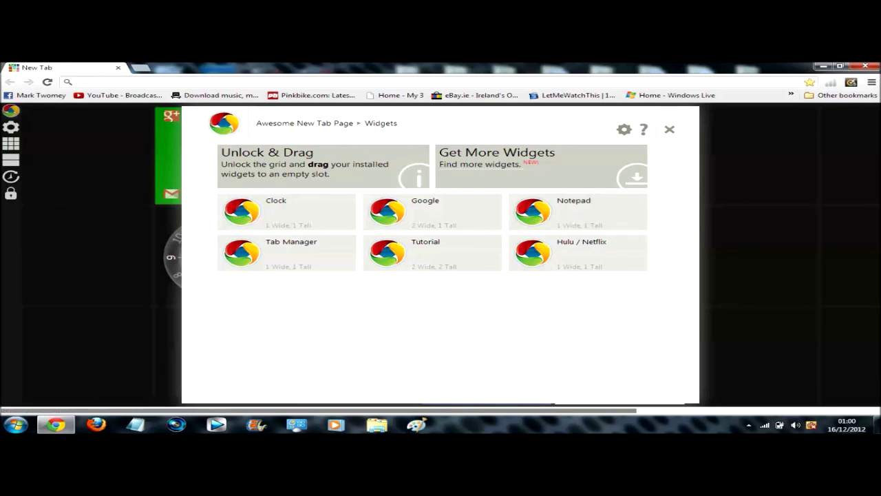
click(10, 144)
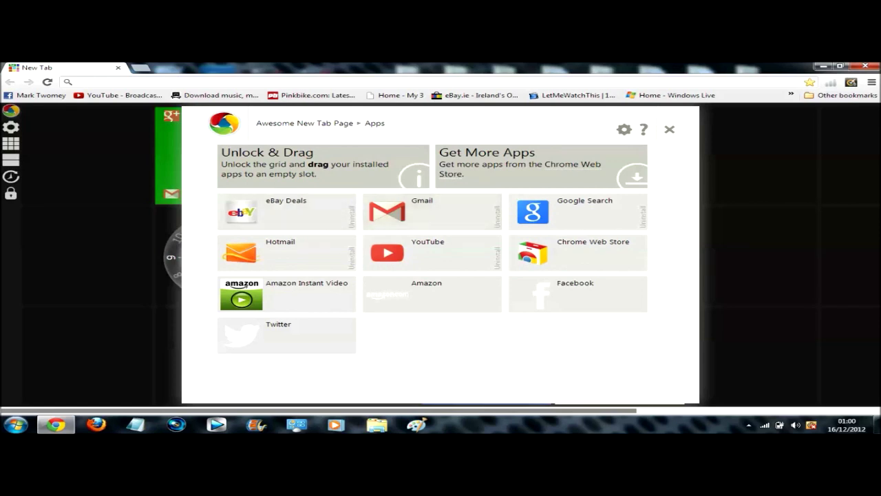
click(10, 127)
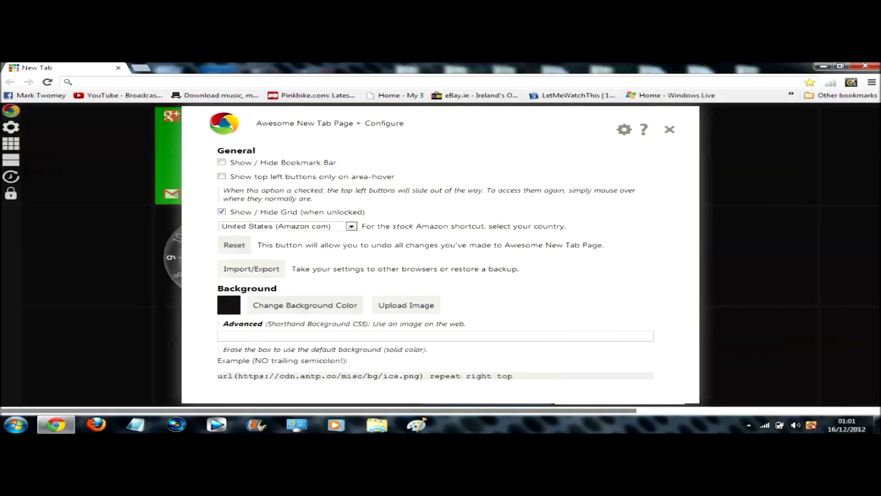
click(221, 162)
click(221, 162)
click(670, 129)
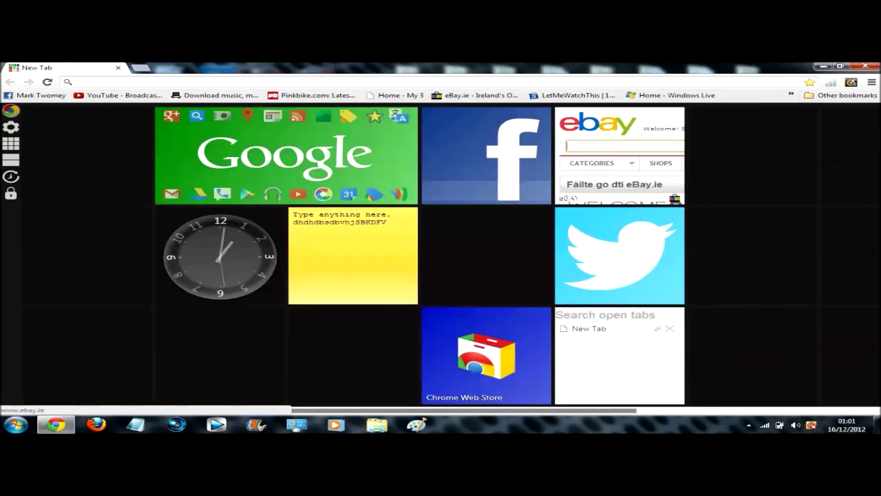